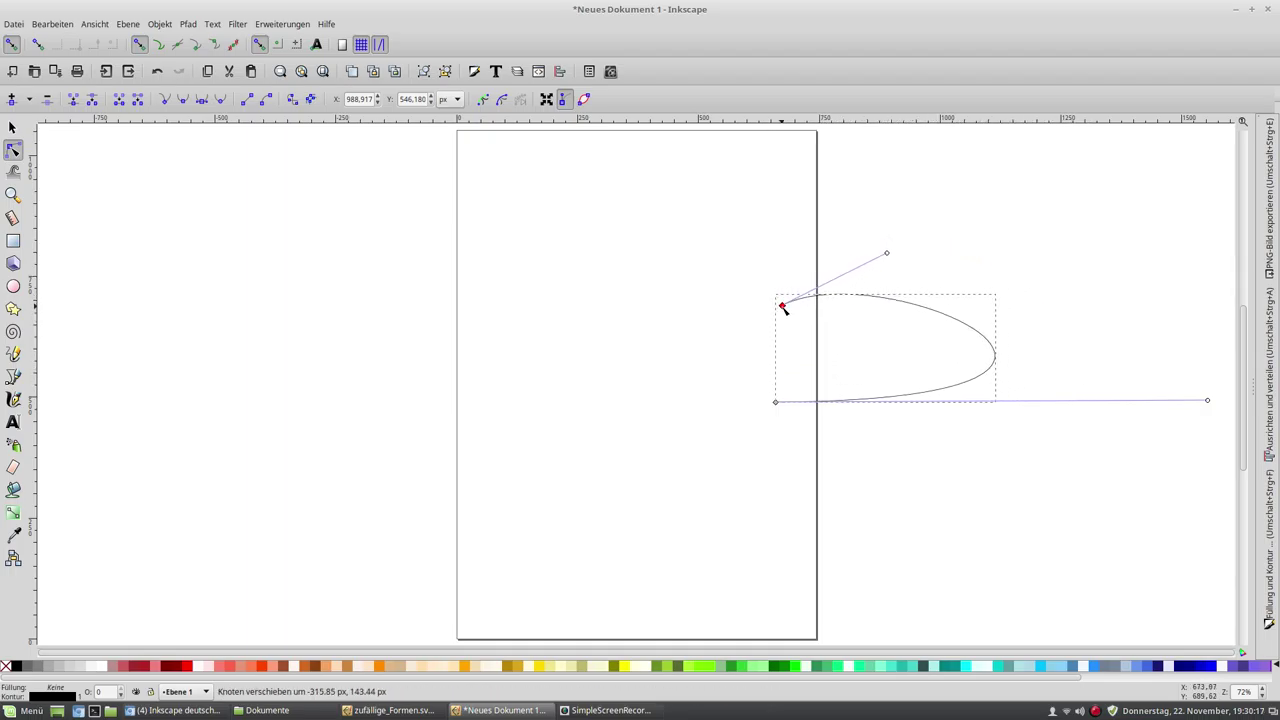
- Swing the first node's handle into a hook and nudge the top node up and right
{"action": "mouse_move", "coordinate": [884, 250]}
{"action": "left_mouse_down"}
{"action": "mouse_move", "coordinate": [891, 288]}
{"action": "mouse_move", "coordinate": [696, 371]}
{"action": "mouse_move", "coordinate": [712, 390]}
{"action": "mouse_move", "coordinate": [704, 378]}
{"action": "left_mouse_up"}
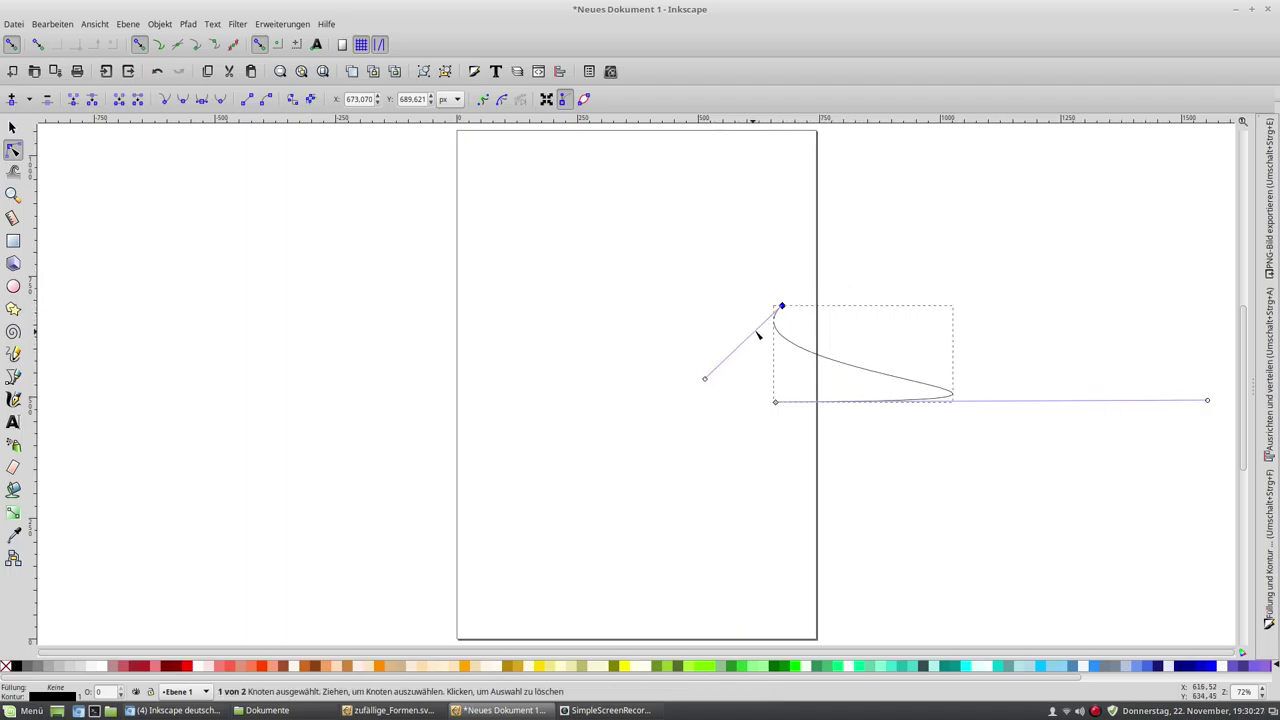
{"action": "left_click_drag", "start_coordinate": [782, 307], "coordinate": [796, 301]}
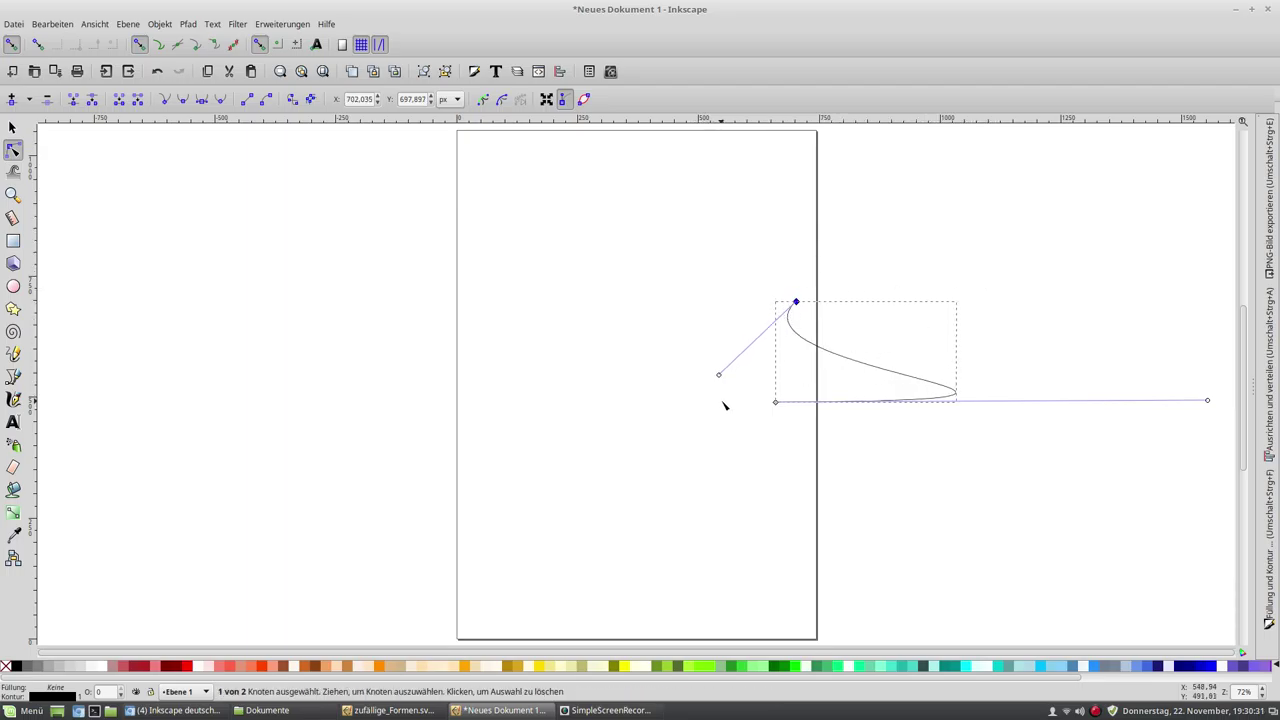
{"action": "left_click", "coordinate": [13, 378]}
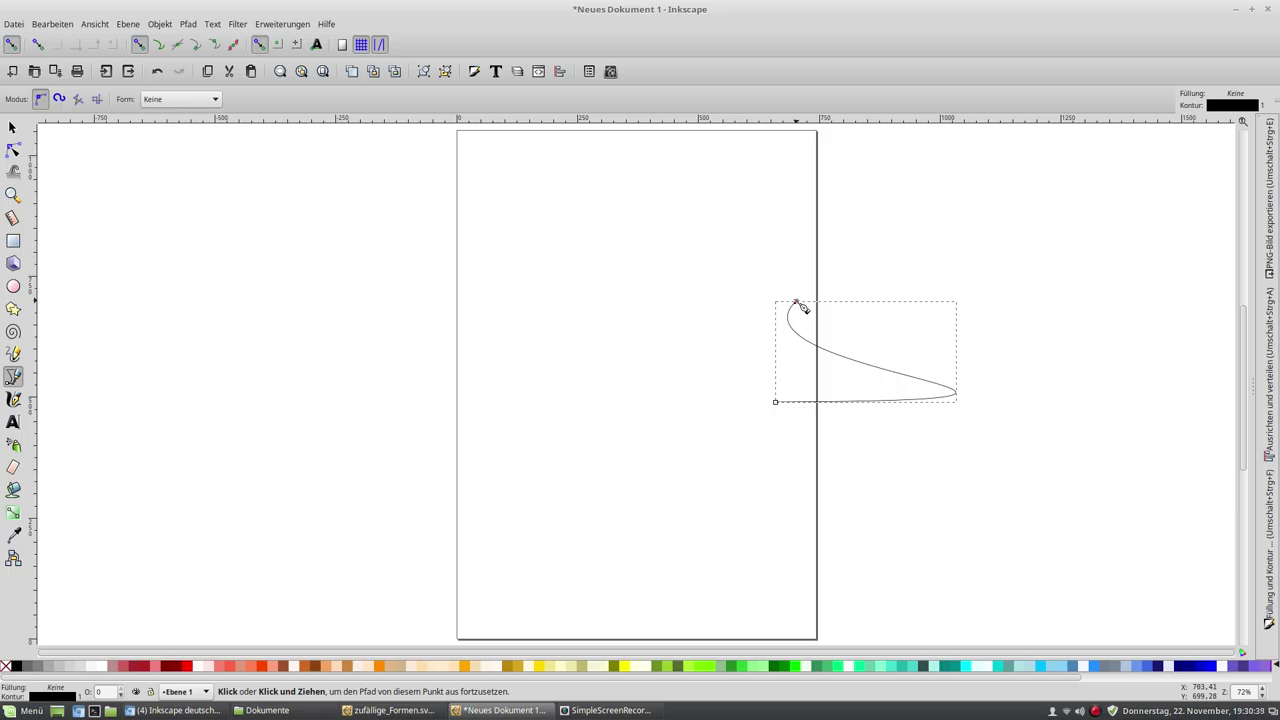
- Extend the path from its top endpoint with upper-right and bottom curved nodes, closing it at the start node
{"action": "left_click_drag", "start_coordinate": [796, 302], "coordinate": [872, 245]}
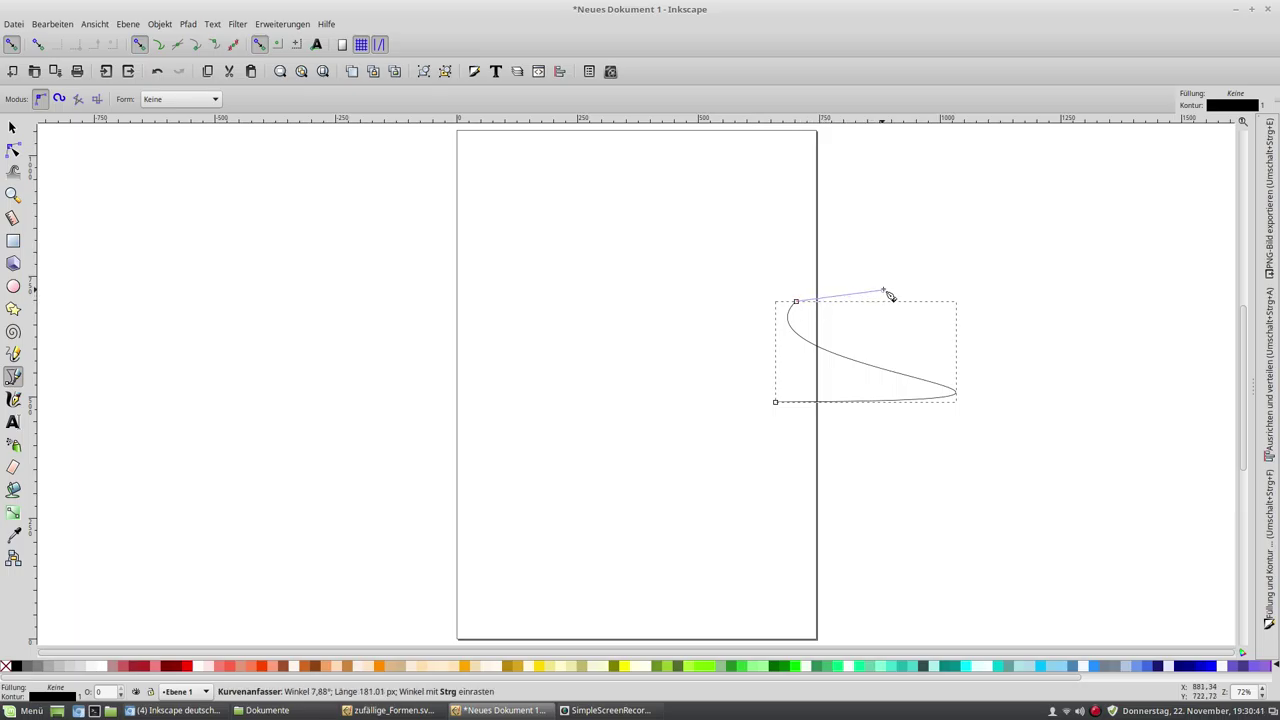
{"action": "mouse_move", "coordinate": [964, 291]}
{"action": "left_mouse_down"}
{"action": "mouse_move", "coordinate": [1018, 361]}
{"action": "mouse_move", "coordinate": [1053, 447]}
{"action": "mouse_move", "coordinate": [1040, 503]}
{"action": "mouse_move", "coordinate": [994, 531]}
{"action": "mouse_move", "coordinate": [923, 531]}
{"action": "left_mouse_up"}
{"action": "left_click_drag", "start_coordinate": [948, 473], "coordinate": [989, 440]}
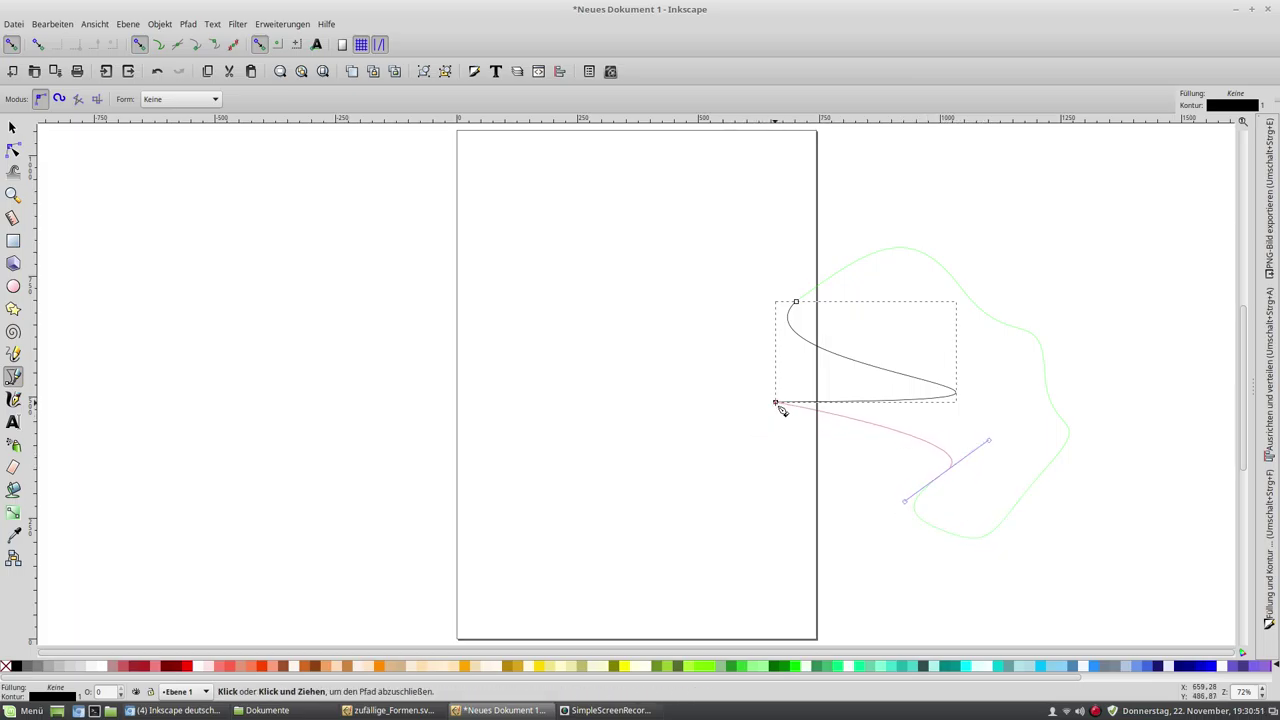
{"action": "left_click_drag", "start_coordinate": [777, 403], "coordinate": [950, 401]}
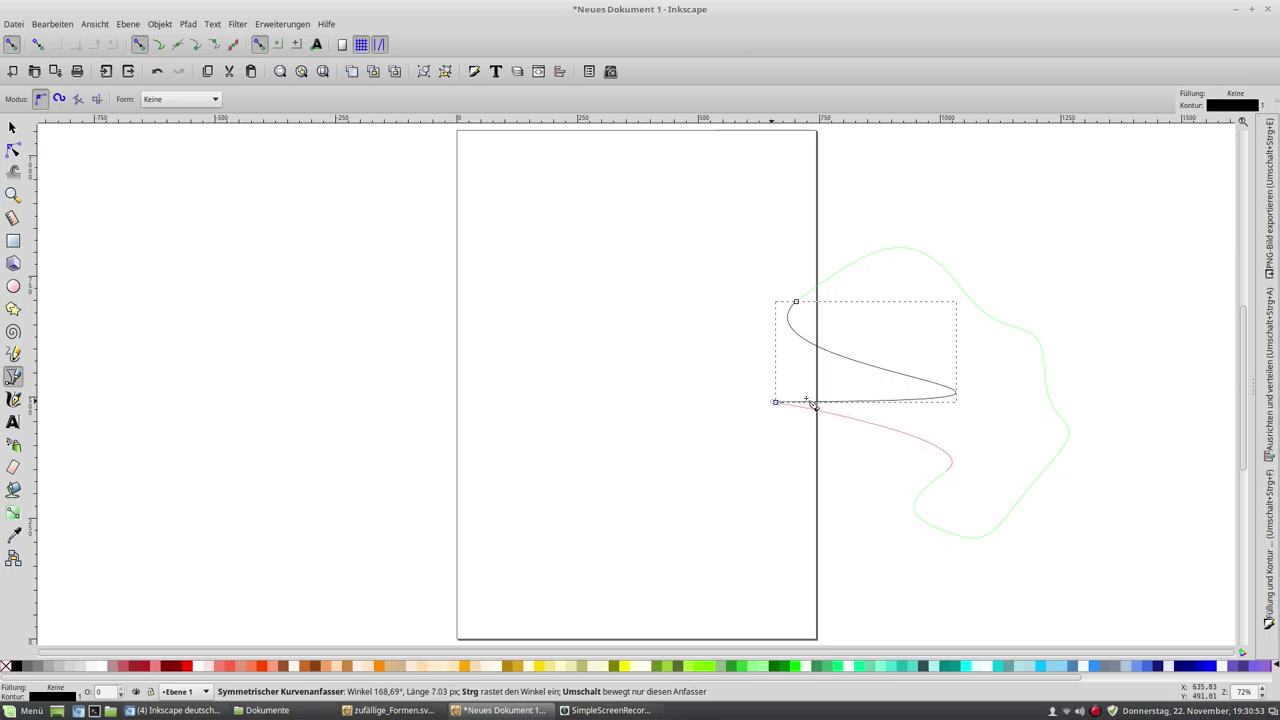
{"action": "left_click_drag", "start_coordinate": [949, 400], "coordinate": [950, 401]}
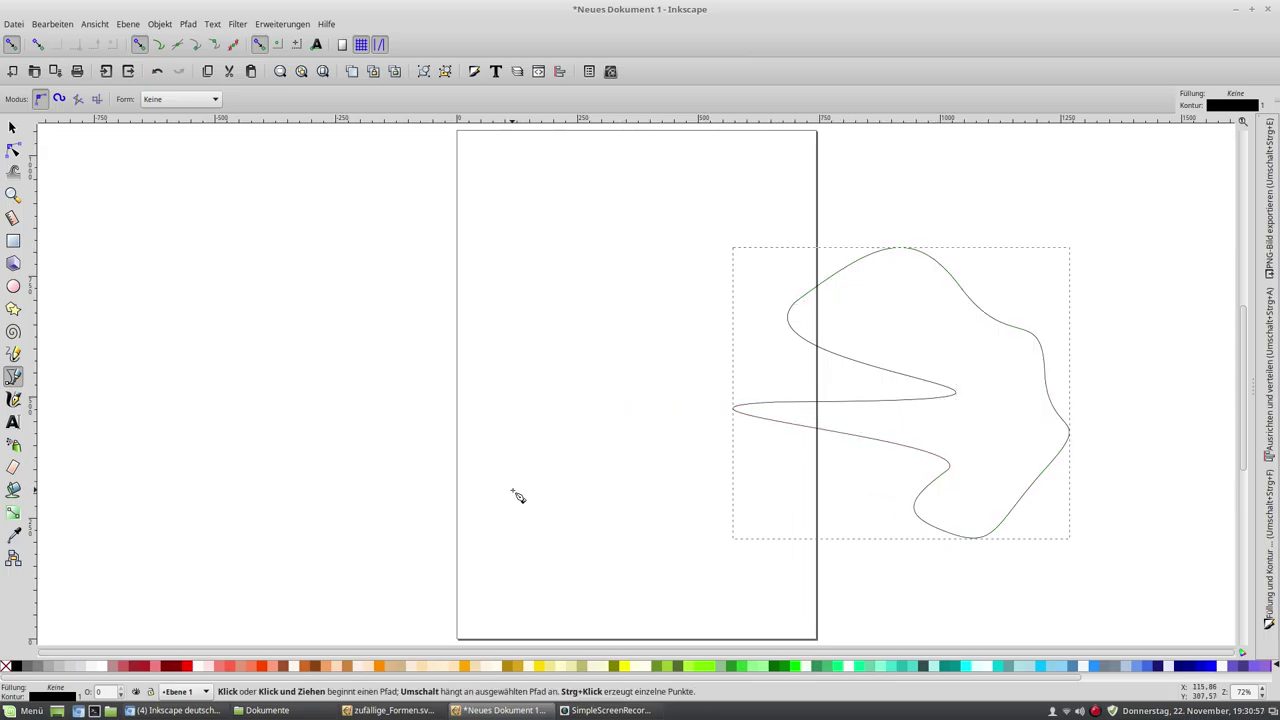
- Shorten the leftmost node's right handle so the inward spike reaches only partway in
{"action": "key", "text": "n"}
{"action": "left_click", "coordinate": [775, 402]}
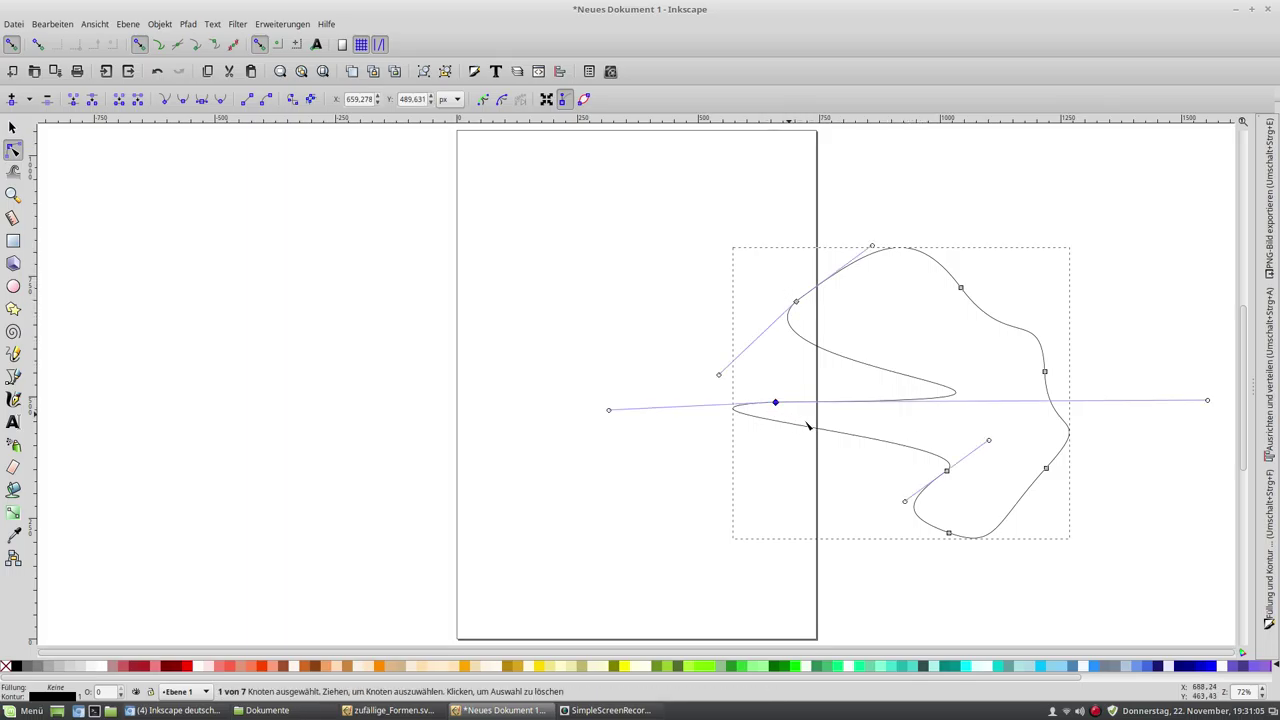
{"action": "mouse_move", "coordinate": [1208, 401]}
{"action": "left_mouse_down"}
{"action": "mouse_move", "coordinate": [931, 403]}
{"action": "mouse_move", "coordinate": [982, 401]}
{"action": "left_mouse_up"}
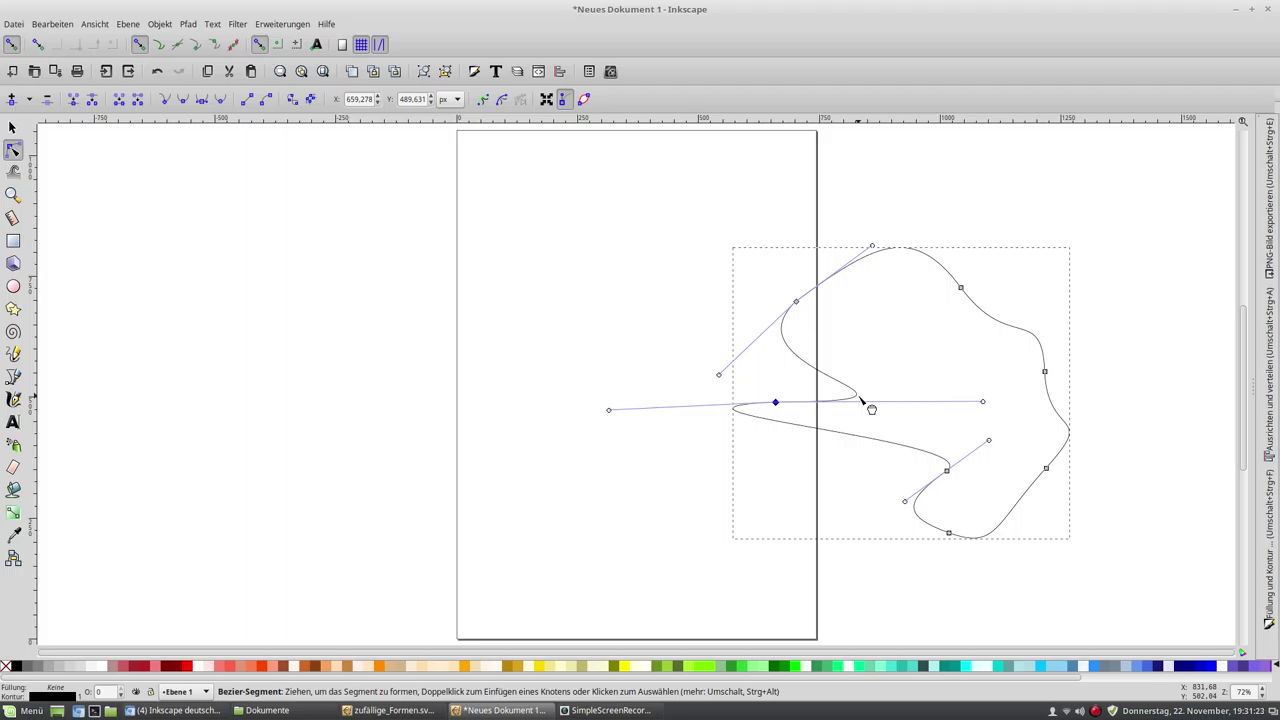
- Drag the left segments down into a wide lower lobe and shorten the top node's handle
{"action": "mouse_move", "coordinate": [857, 399]}
{"action": "left_mouse_down"}
{"action": "mouse_move", "coordinate": [856, 358]}
{"action": "mouse_move", "coordinate": [738, 410]}
{"action": "left_mouse_up"}
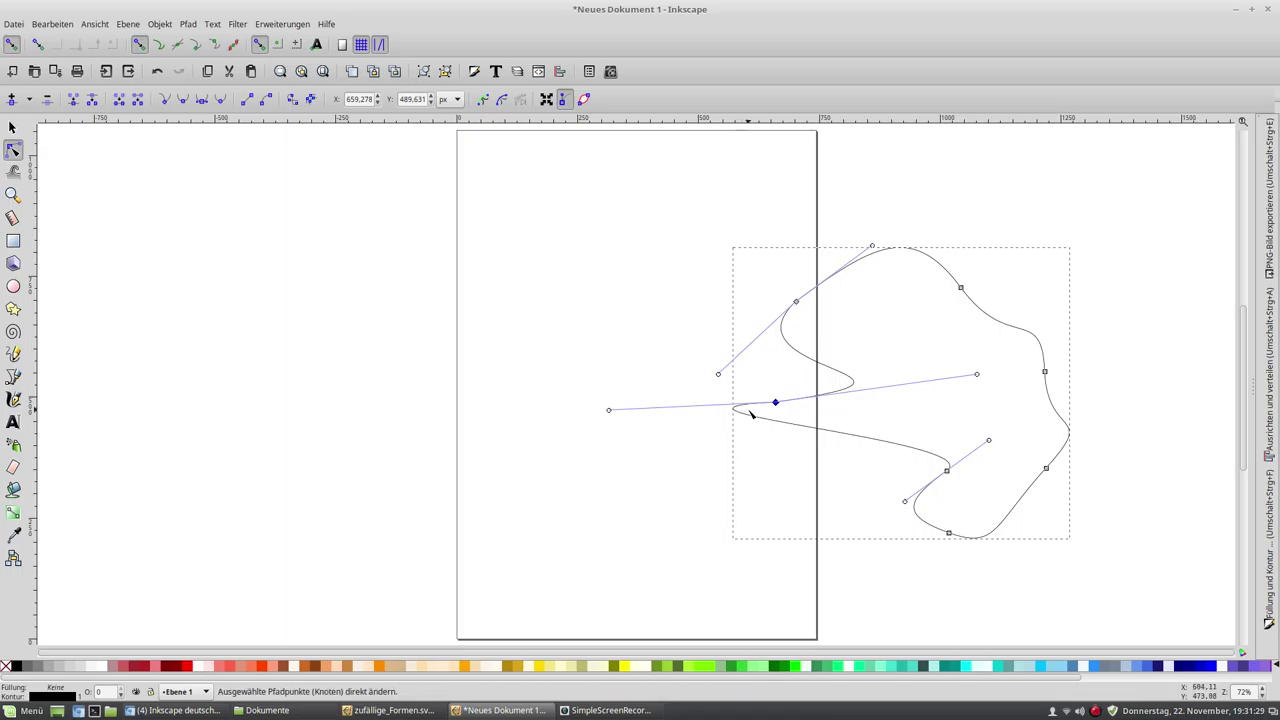
{"action": "left_click_drag", "start_coordinate": [740, 412], "coordinate": [740, 492]}
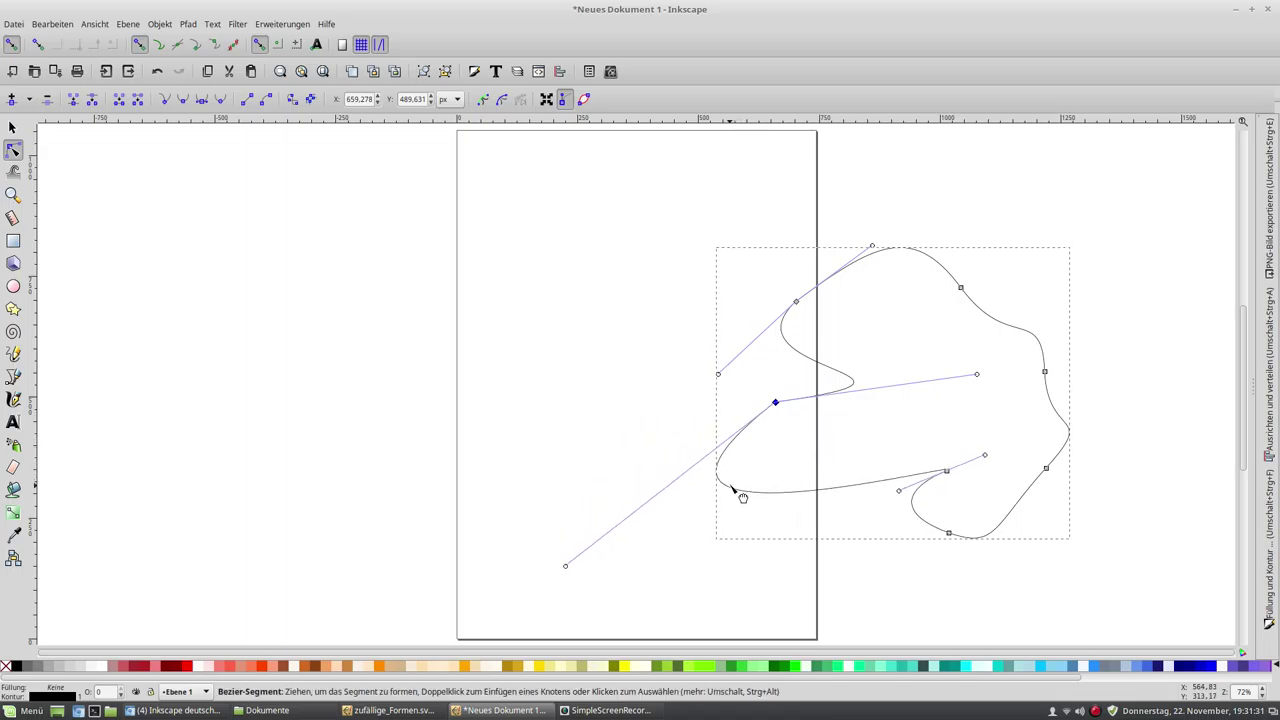
{"action": "left_click_drag", "start_coordinate": [903, 495], "coordinate": [977, 489]}
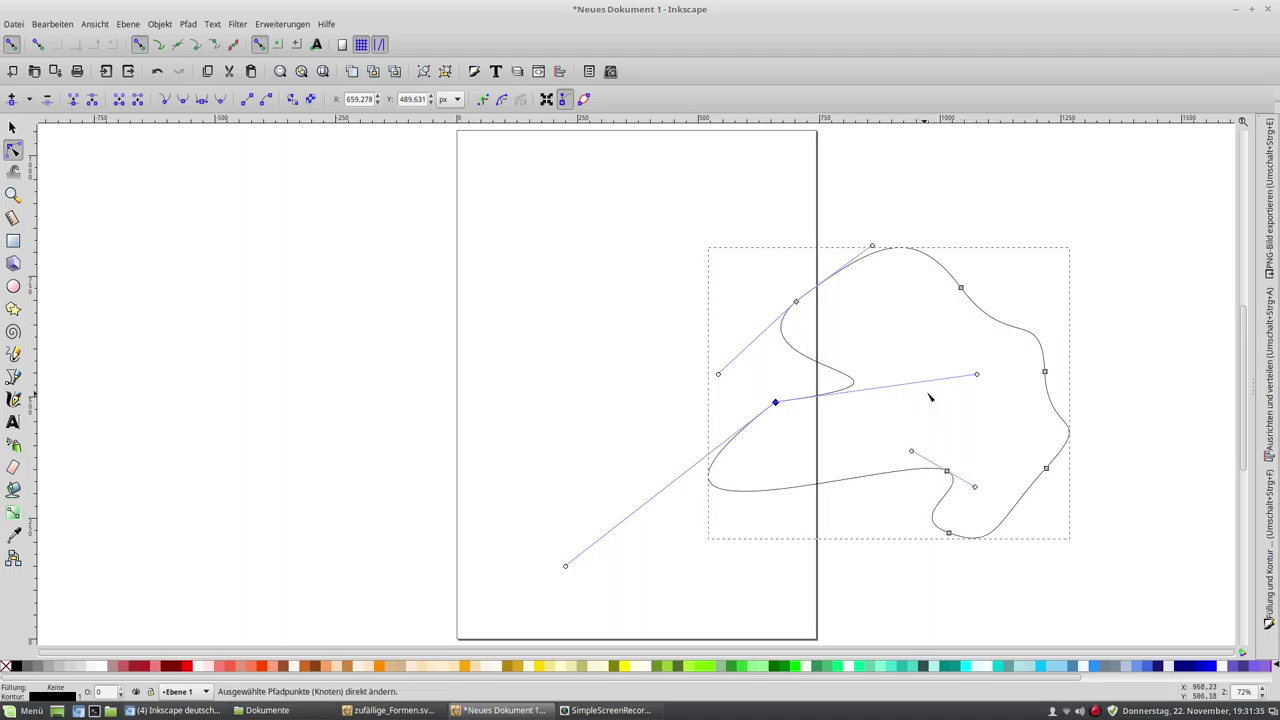
{"action": "left_click_drag", "start_coordinate": [872, 247], "coordinate": [845, 252]}
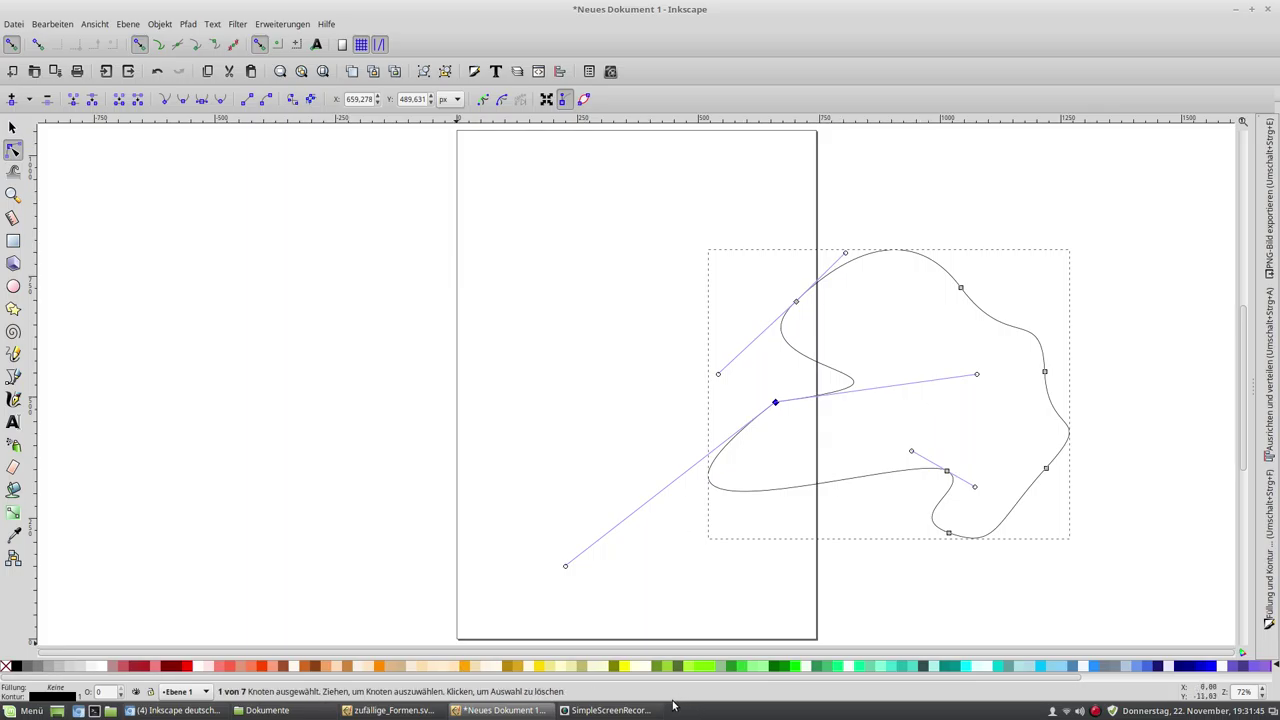
{"action": "mouse_move", "coordinate": [605, 710]}
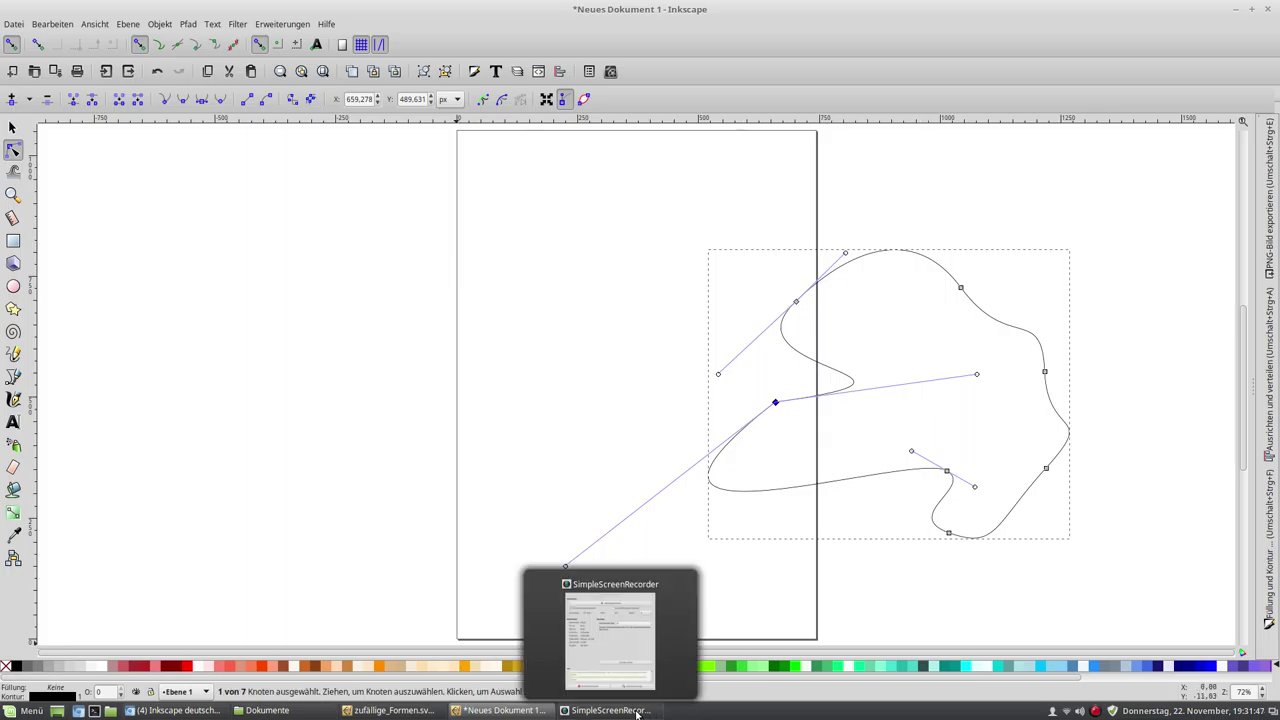
{"action": "left_click", "coordinate": [610, 710]}
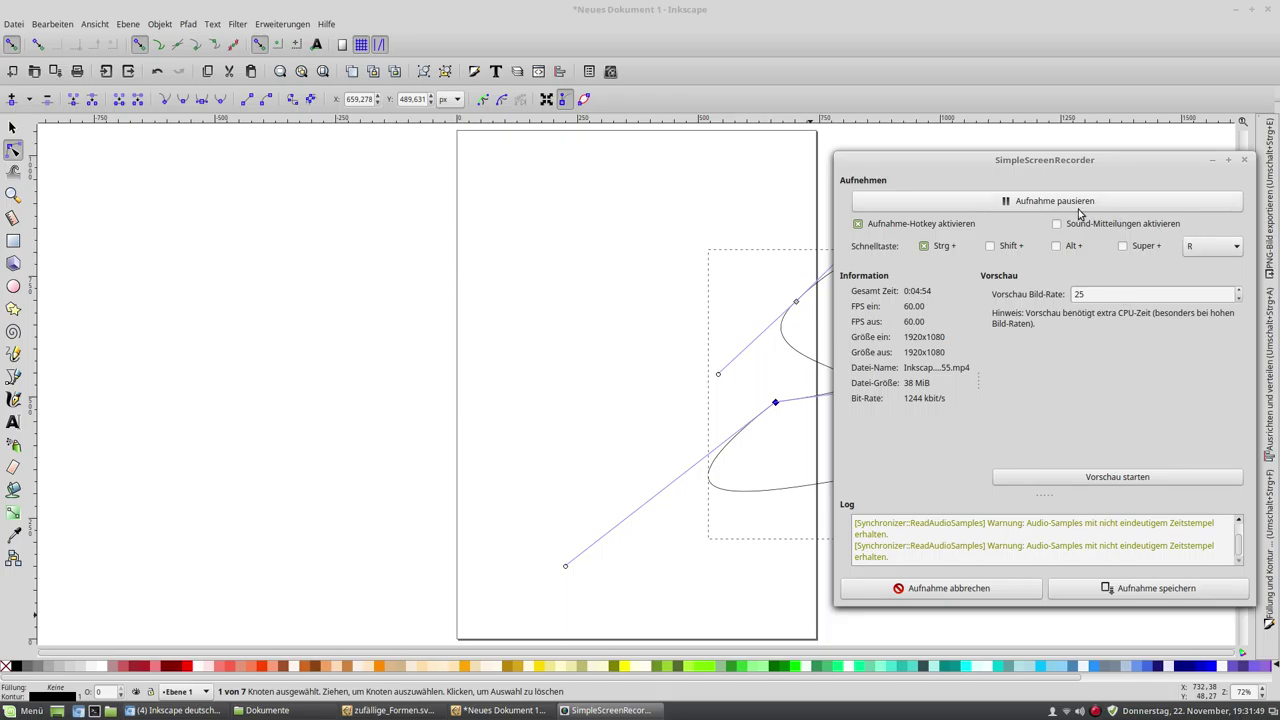